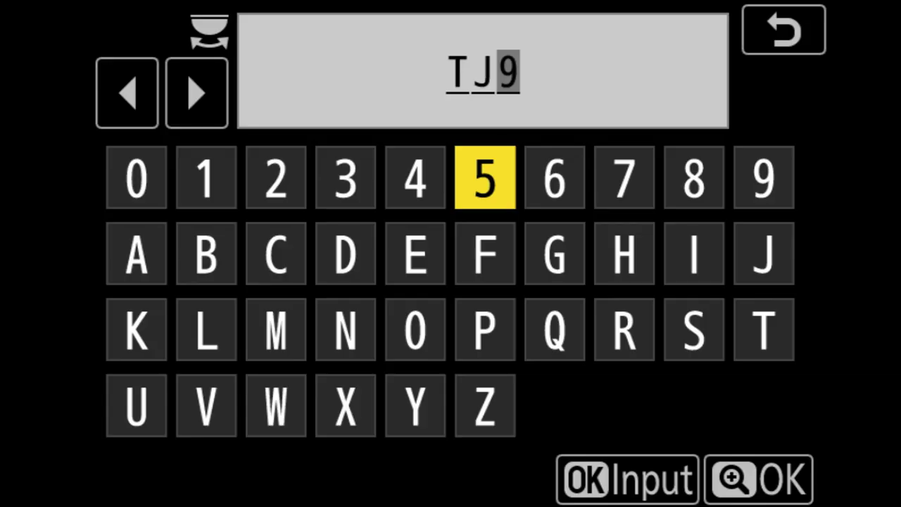
# Step: Confirm the TJ9 photo file-name prefix and move to the movie File naming setting
pyautogui.press('Return')
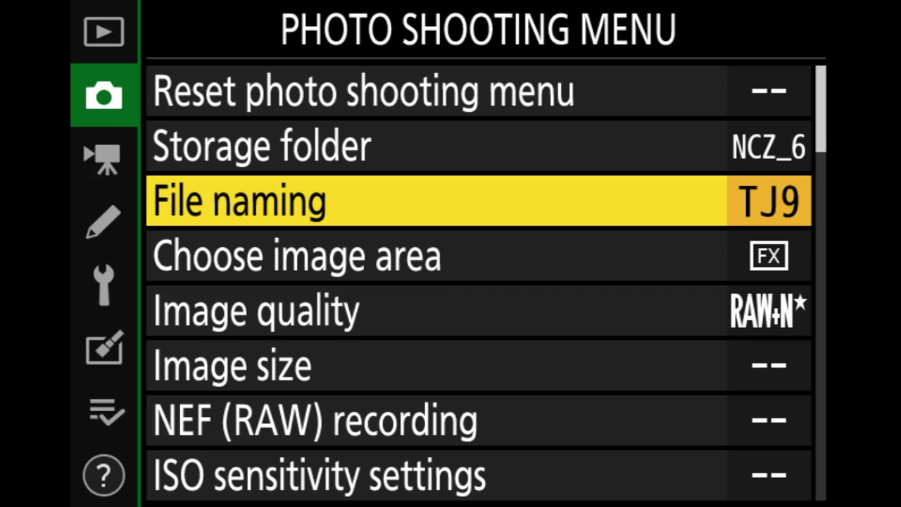
pyautogui.press('Left')
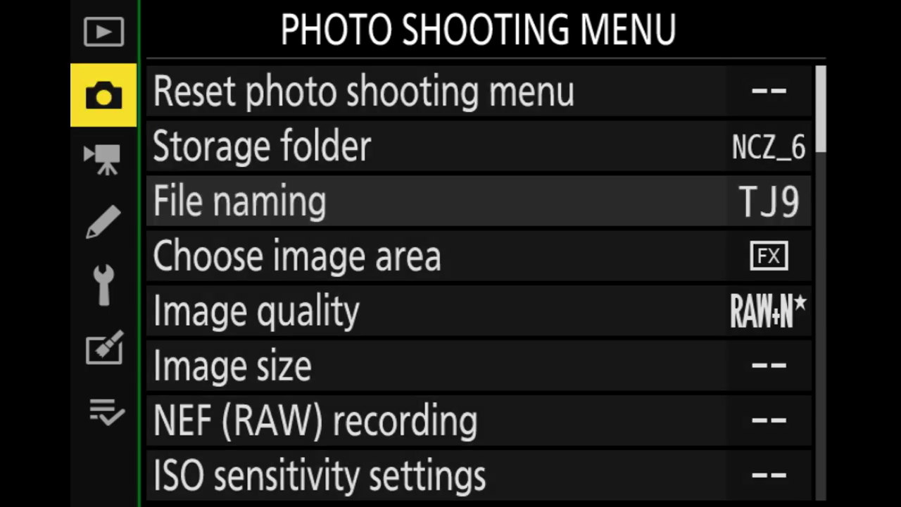
pyautogui.press('Down')
pyautogui.press('Right')
pyautogui.press('Down')
# Step: Enter T, J, 9 as the movie file-name prefix
pyautogui.press('Right')
pyautogui.press('Right')
pyautogui.press('Right')
pyautogui.press('Right')
pyautogui.press('Right')
pyautogui.press('Right')
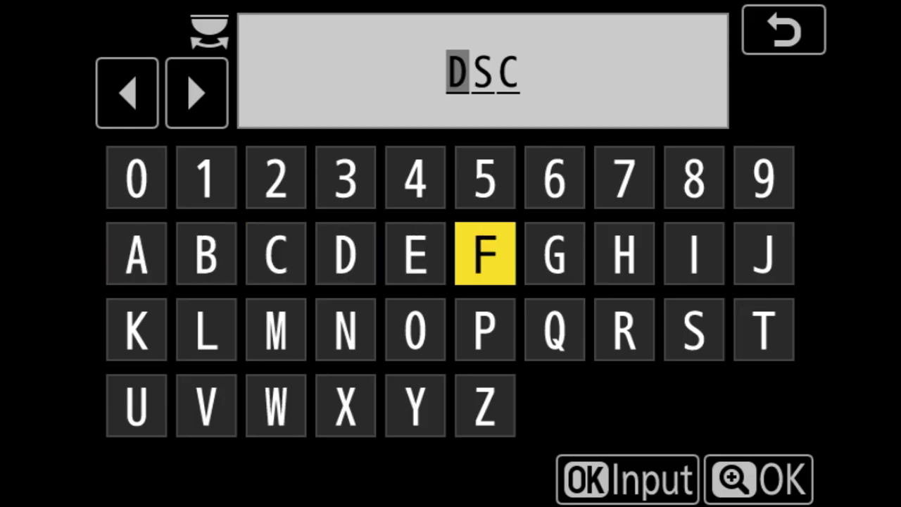
pyautogui.press('Right')
pyautogui.press('Right')
pyautogui.press('Right')
pyautogui.press('Right')
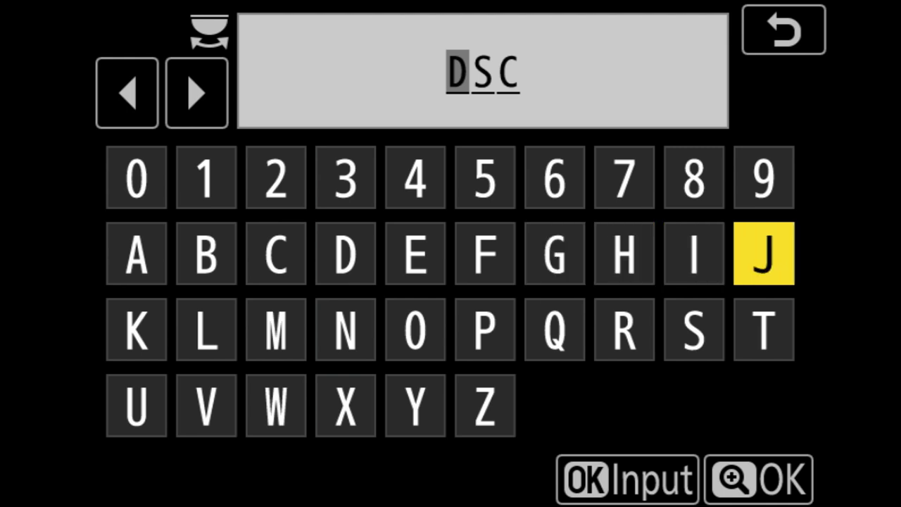
pyautogui.press('Down')
pyautogui.press('Return')
pyautogui.press('Up')
pyautogui.press('Return')
pyautogui.press('Up')
pyautogui.press('Return')
pyautogui.press('Return')
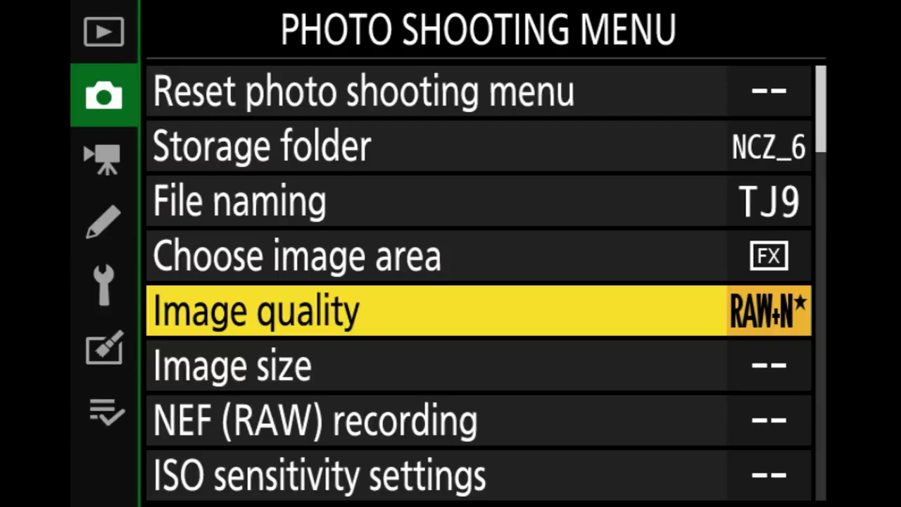
# Step: Keep NEF (RAW) recording at 14-bit depth and Lossless compressed
pyautogui.press('Down')
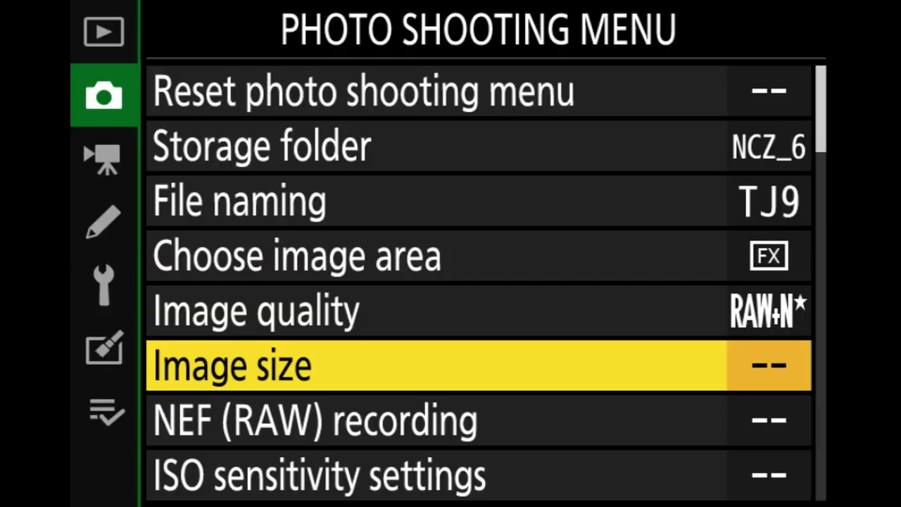
pyautogui.press('Down')
pyautogui.press('Right')
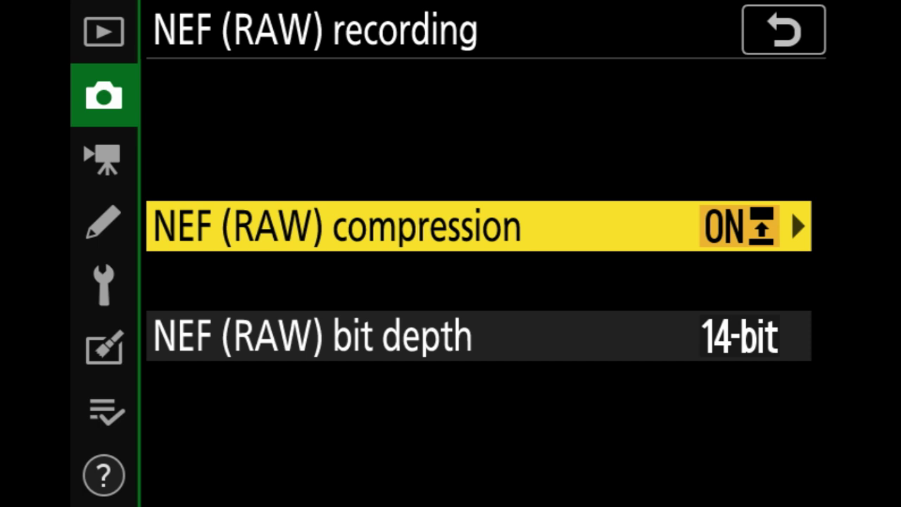
pyautogui.press('Down')
pyautogui.press('Right')
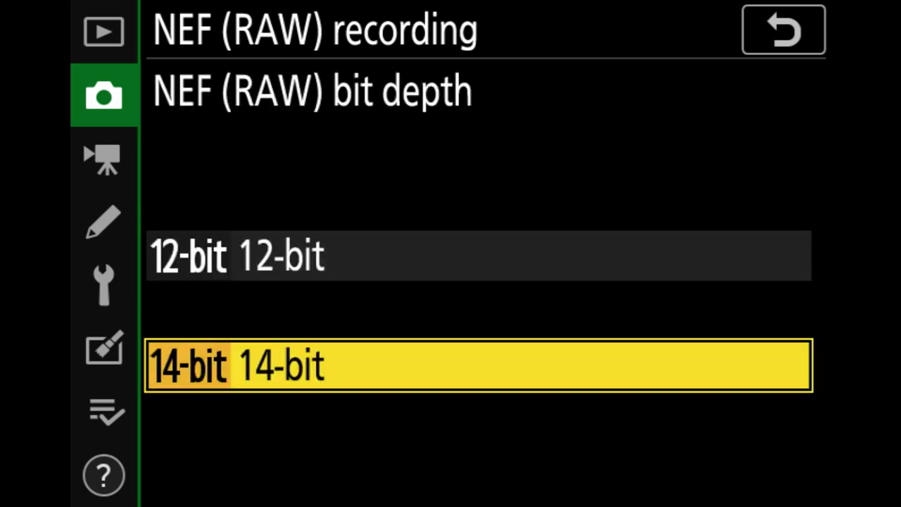
pyautogui.press('Left')
pyautogui.press('Left')
pyautogui.press('Up')
pyautogui.press('Down')
pyautogui.press('Right')
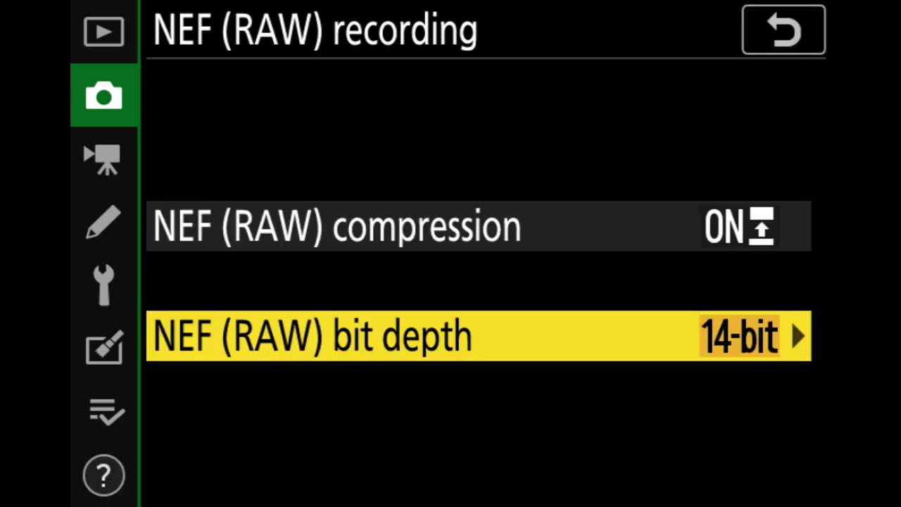
pyautogui.press('Up')
pyautogui.press('Right')
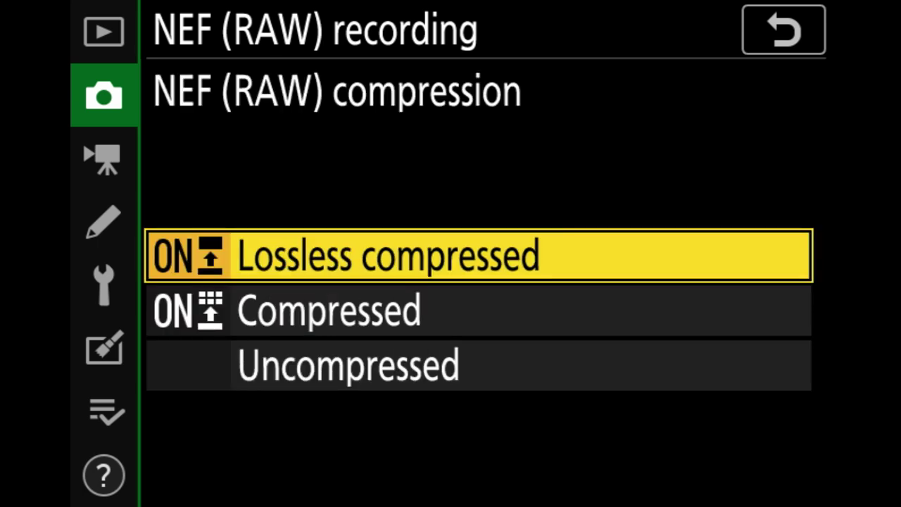
pyautogui.press('Left')
pyautogui.press('Left')
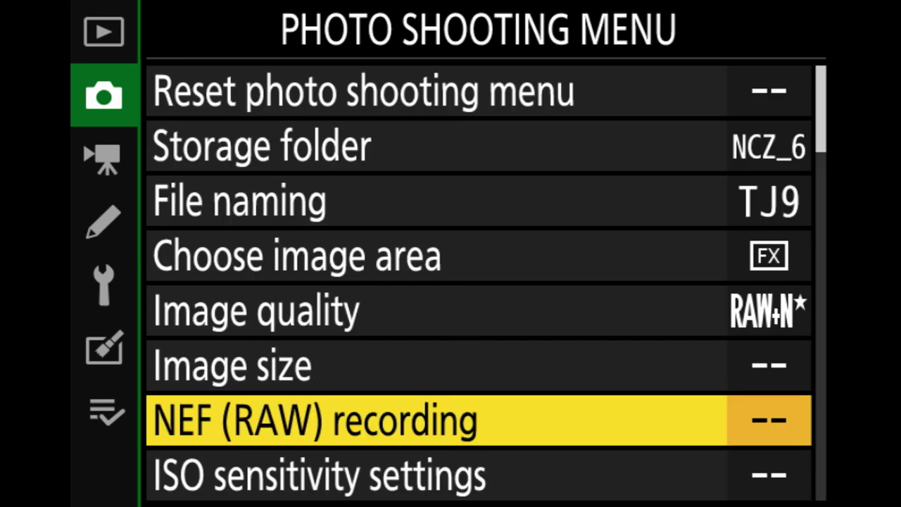
# Step: Browse the Picture Control styles, leaving Set Picture Control at Auto
pyautogui.press('Down')
pyautogui.press('Down')
pyautogui.press('Down')
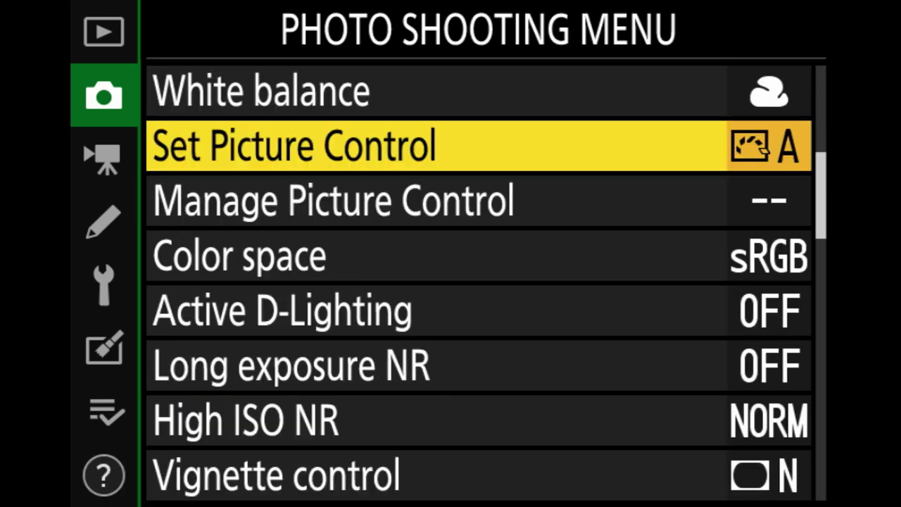
pyautogui.press('Right')
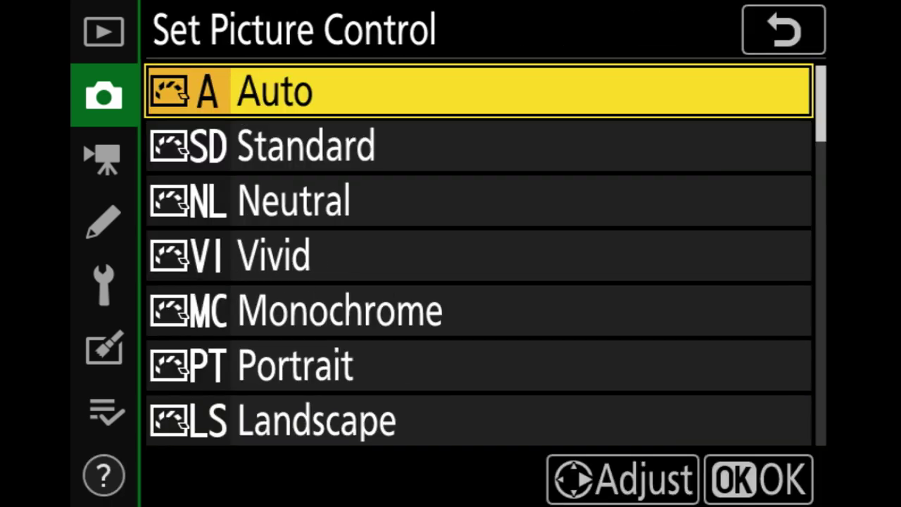
pyautogui.press('Down')
pyautogui.press('Down')
pyautogui.press('Down')
pyautogui.press('Down')
pyautogui.press('Down')
pyautogui.press('Down')
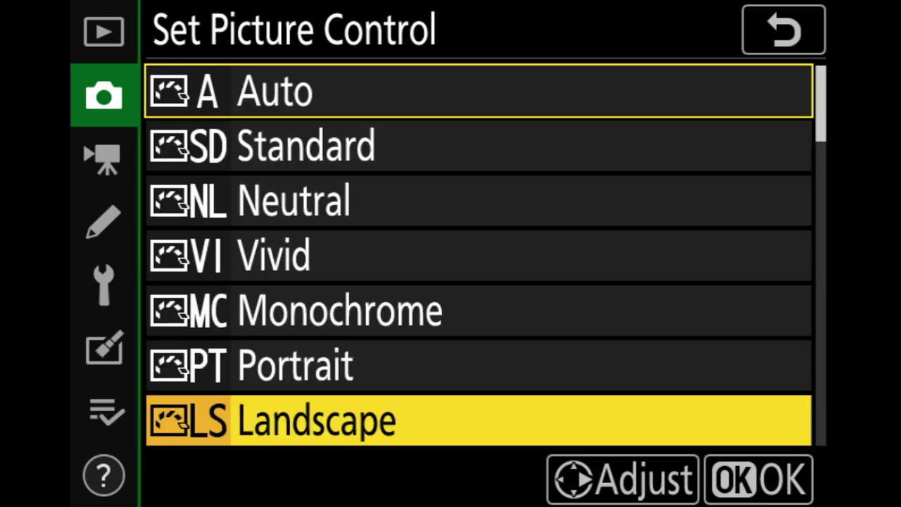
pyautogui.press('Up')
pyautogui.press('Up')
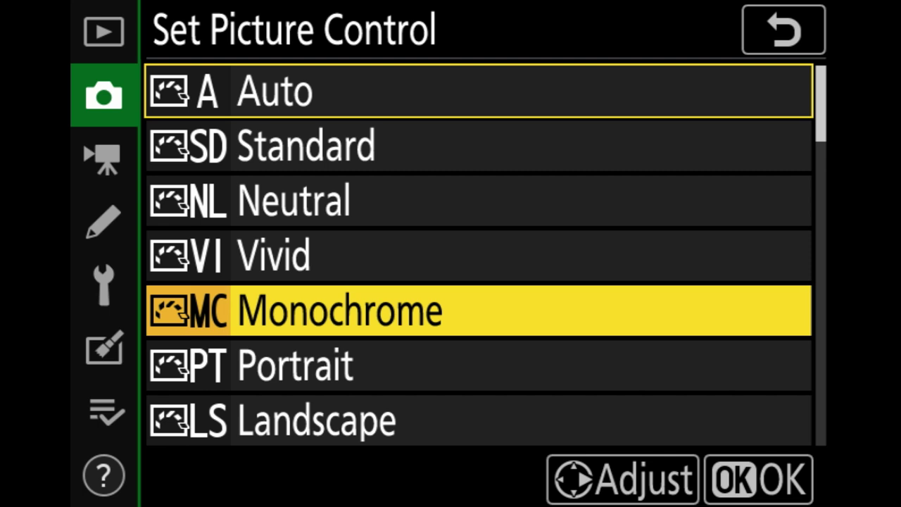
pyautogui.press('Left')
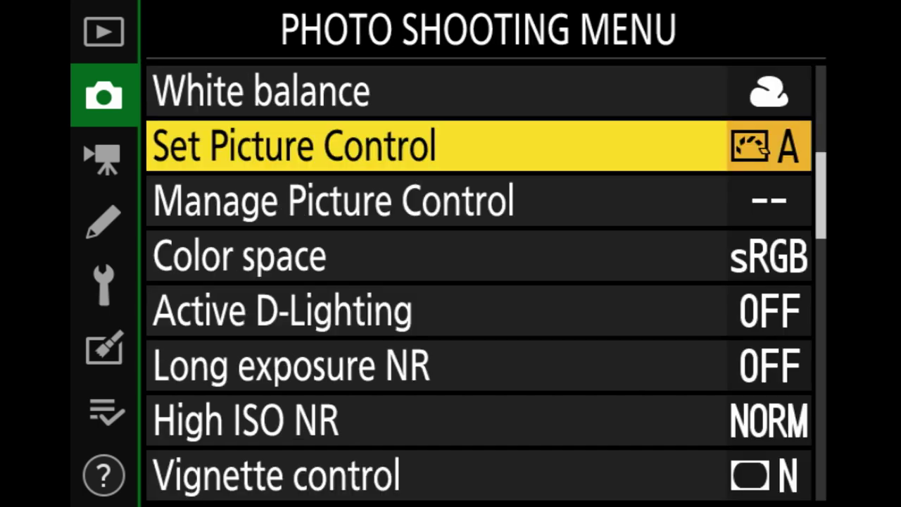
# Step: Set Active D-Lighting for photos to High
pyautogui.press('Down')
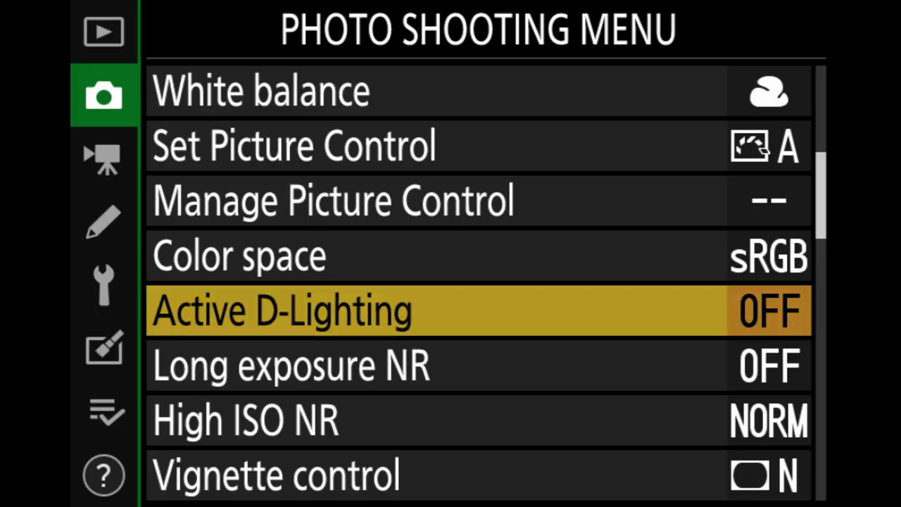
pyautogui.press('Right')
pyautogui.press('Up')
pyautogui.press('Up')
pyautogui.press('Up')
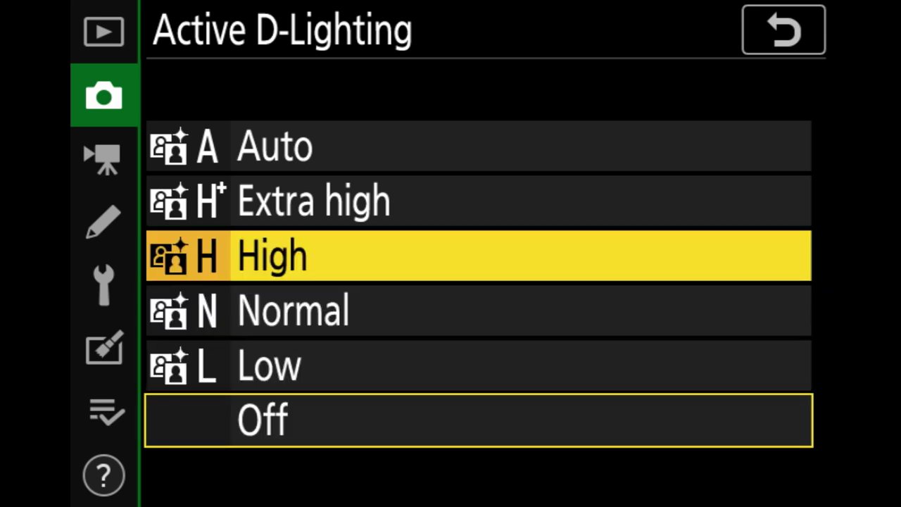
pyautogui.press('Return')
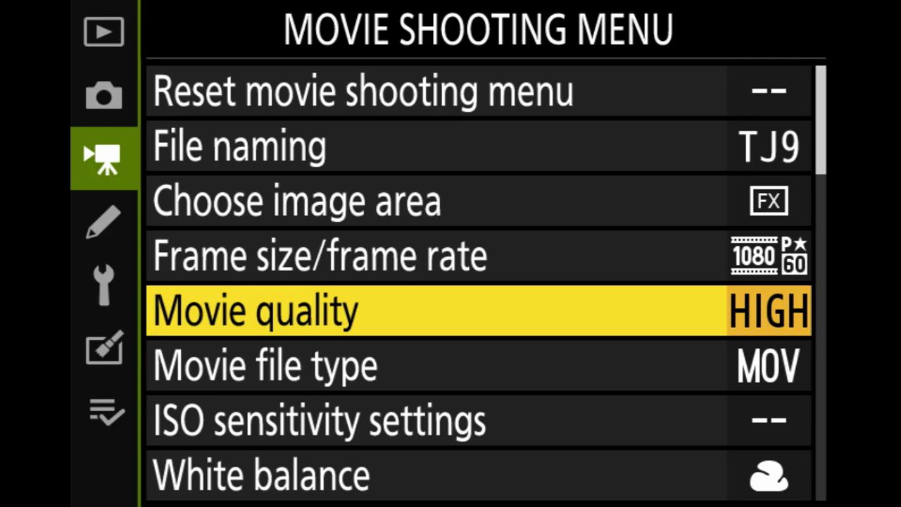
# Step: Change the movie Set Picture Control from Same as photo settings to Standard
pyautogui.click(264, 365)
pyautogui.press('Down')
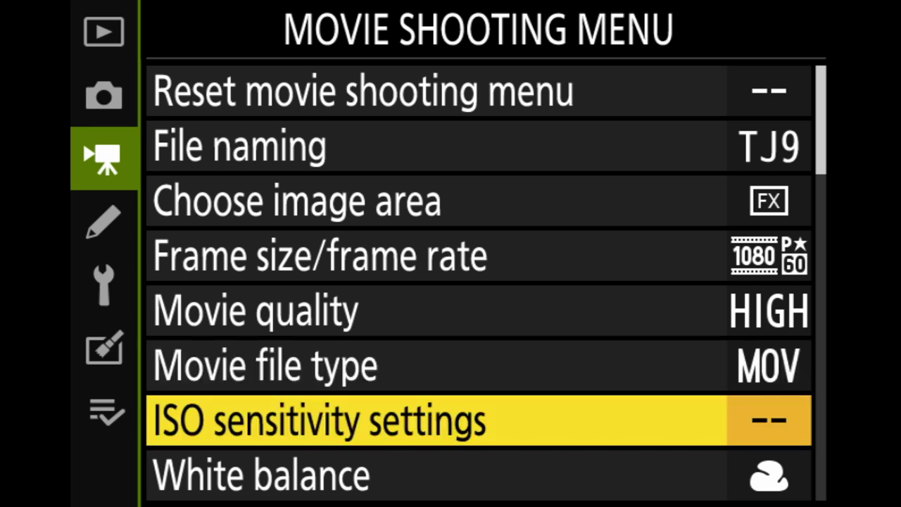
pyautogui.press('Down')
pyautogui.press('Down')
pyautogui.press('Right')
pyautogui.press('Down')
pyautogui.press('Down')
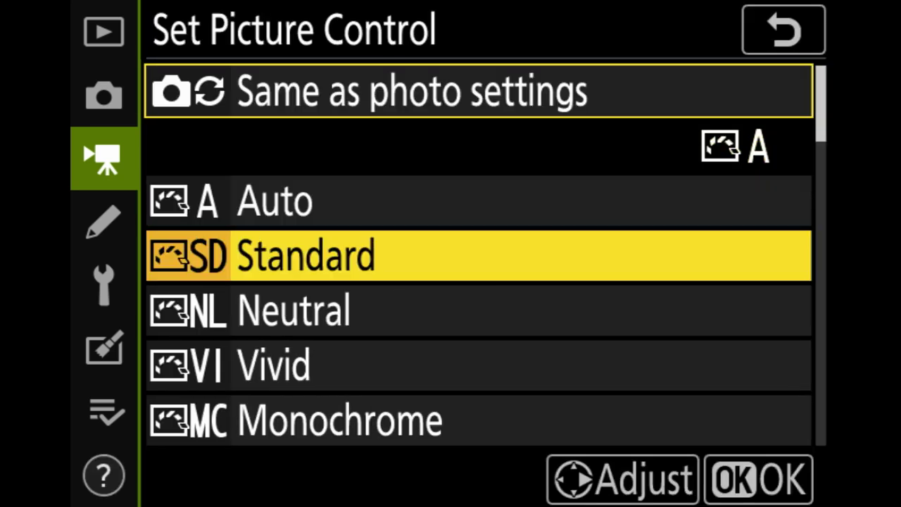
pyautogui.press('Up')
pyautogui.press('Up')
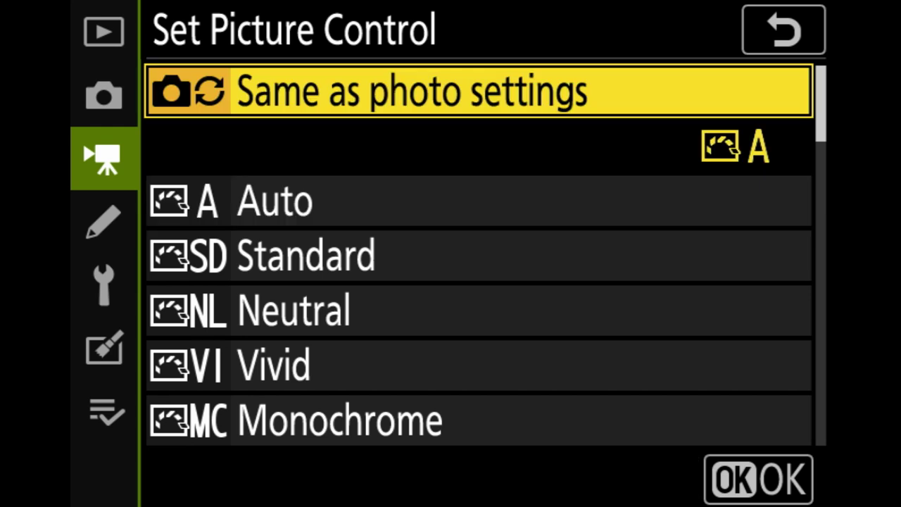
pyautogui.press('Down')
pyautogui.press('Down')
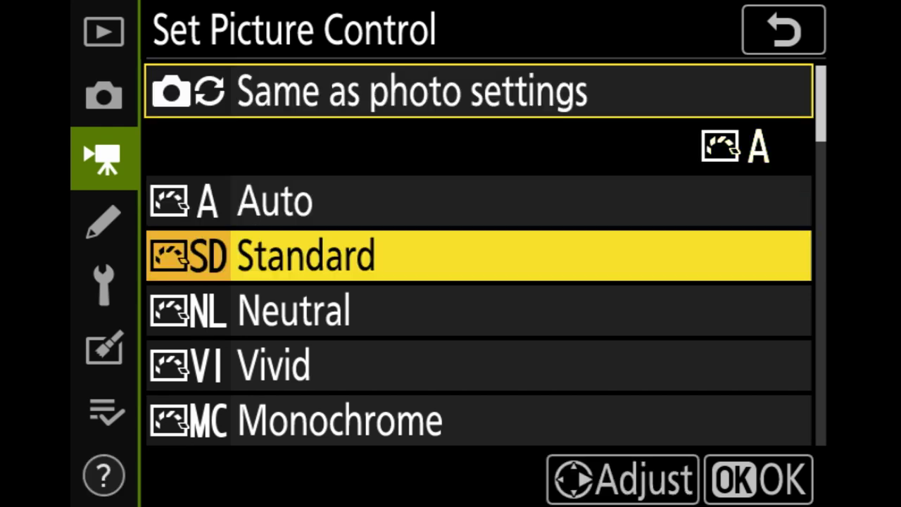
pyautogui.press('Return')
pyautogui.press('Down')
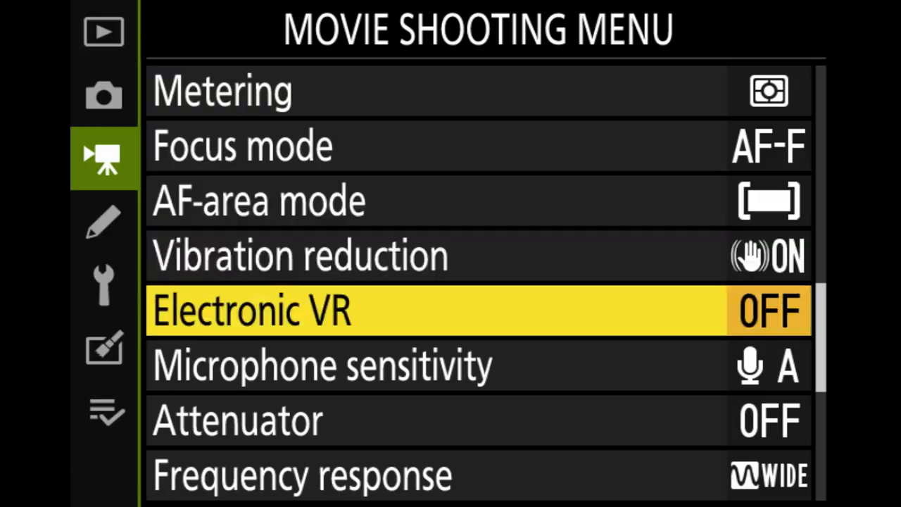
# Step: Check Microphone sensitivity, leaving it on Auto
pyautogui.press('Down')
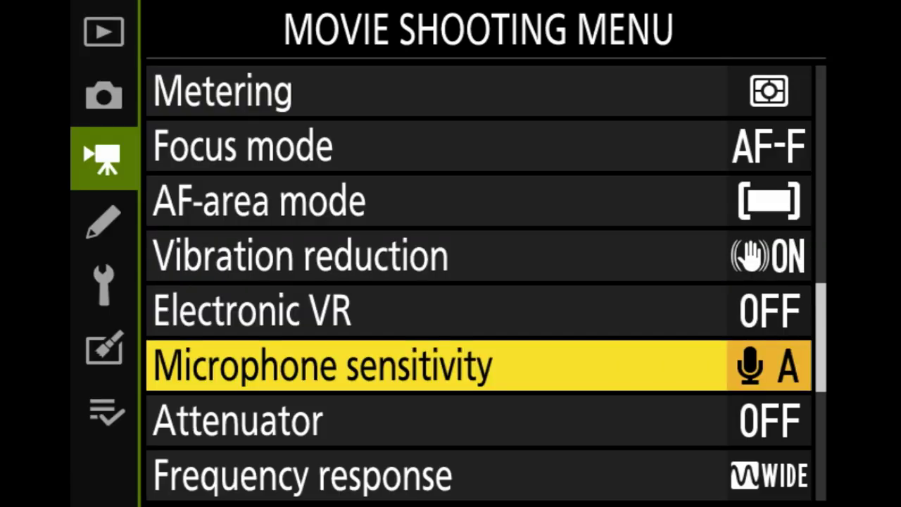
pyautogui.press('Right')
pyautogui.press('Down')
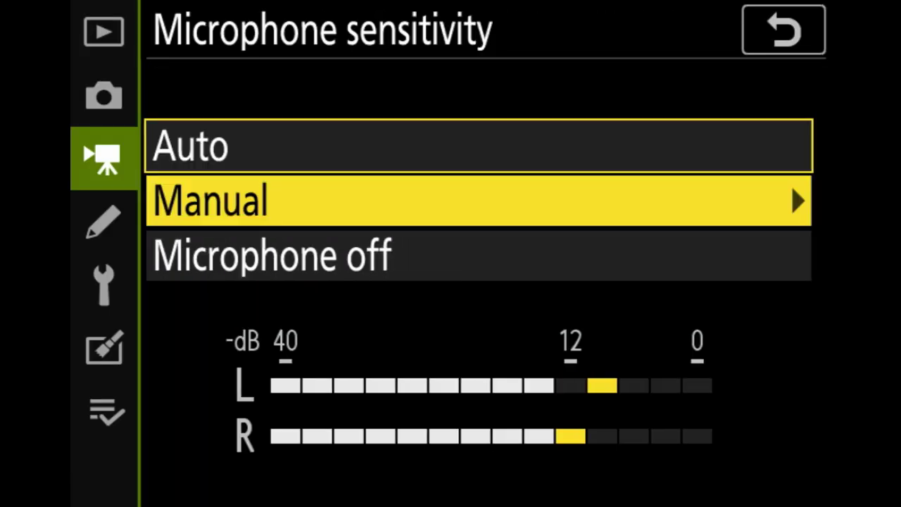
pyautogui.press('Up')
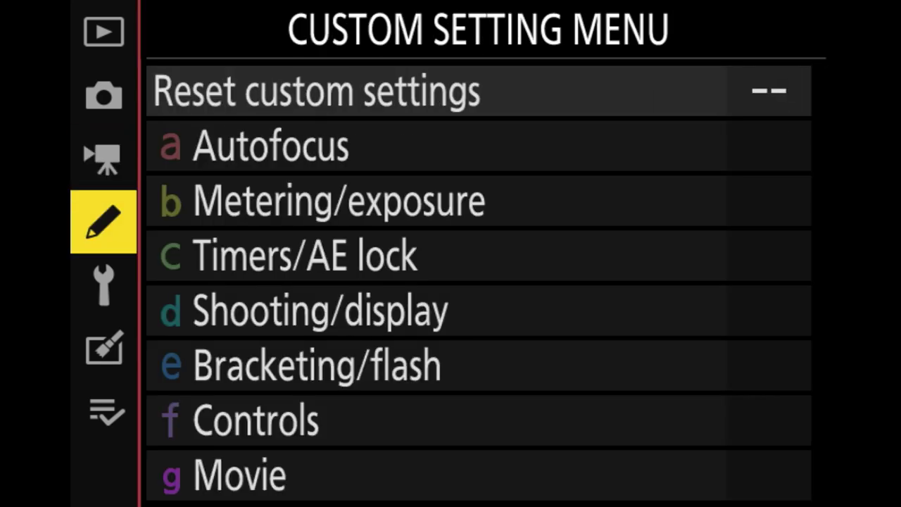
# Step: Go to Custom Setting Menu > f Controls to reach f1 Customize i menu
pyautogui.press('Right')
pyautogui.press('Down')
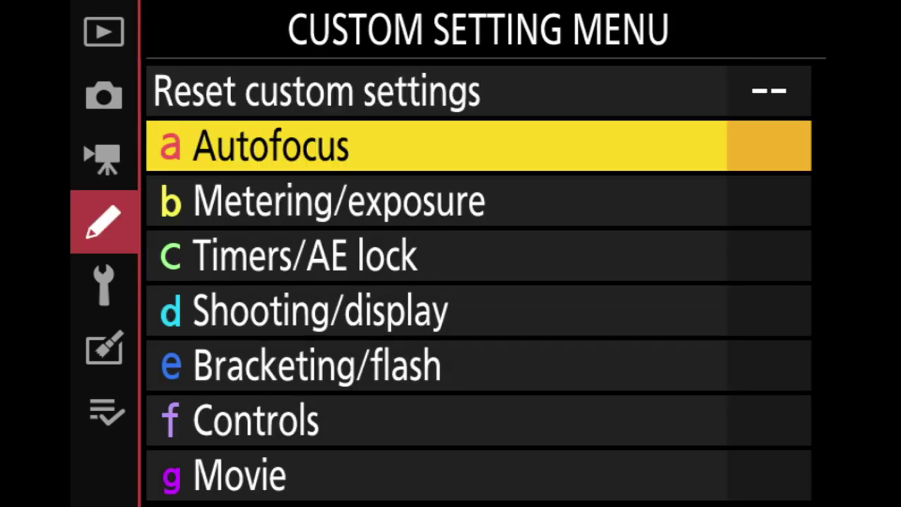
pyautogui.press('Down')
pyautogui.press('Down')
pyautogui.press('Down')
pyautogui.press('Down')
pyautogui.press('Down')
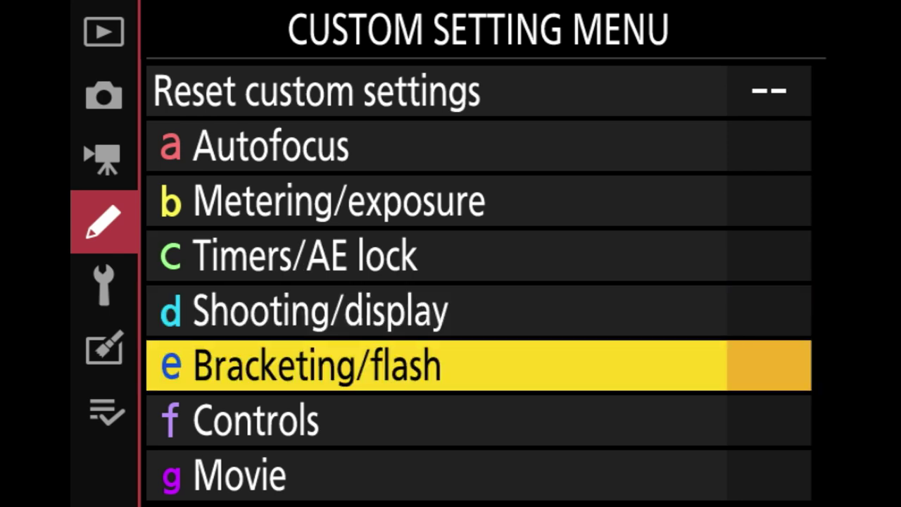
pyautogui.press('Right')
pyautogui.press('Right')
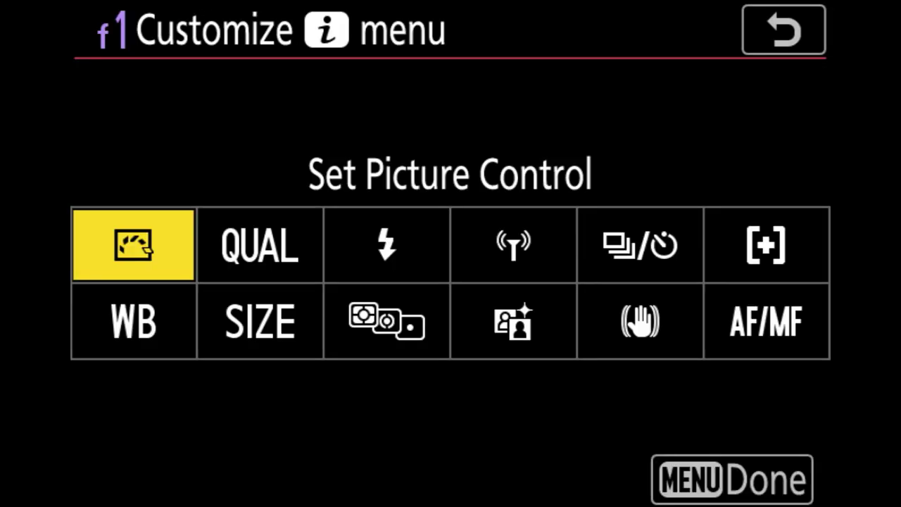
# Step: Replace the Flash mode i menu slot with Choose image area
pyautogui.press('Right')
pyautogui.press('Right')
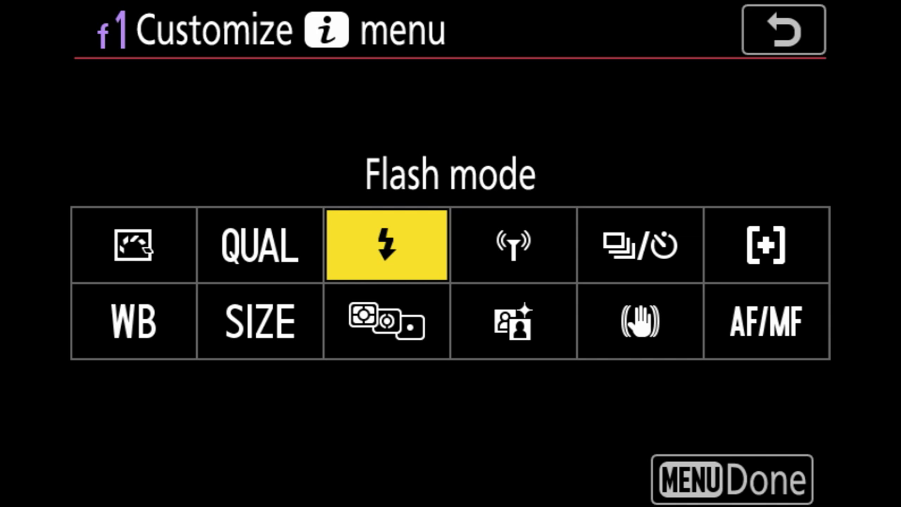
pyautogui.press('Return')
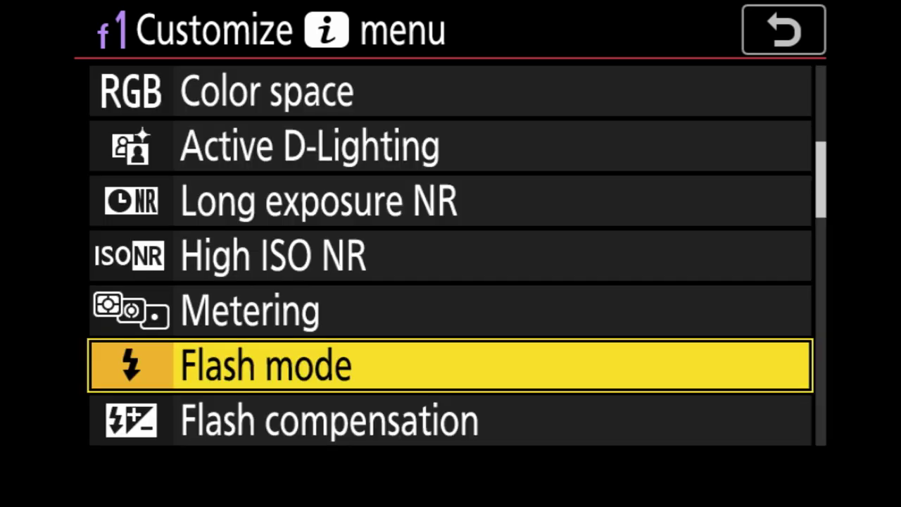
pyautogui.press('Up')
pyautogui.press('Up')
pyautogui.press('Up')
pyautogui.press('Up')
pyautogui.press('Up')
pyautogui.press('Up')
pyautogui.press('Up')
pyautogui.press('Up')
pyautogui.press('Up')
pyautogui.press('Up')
pyautogui.press('Up')
pyautogui.press('Up')
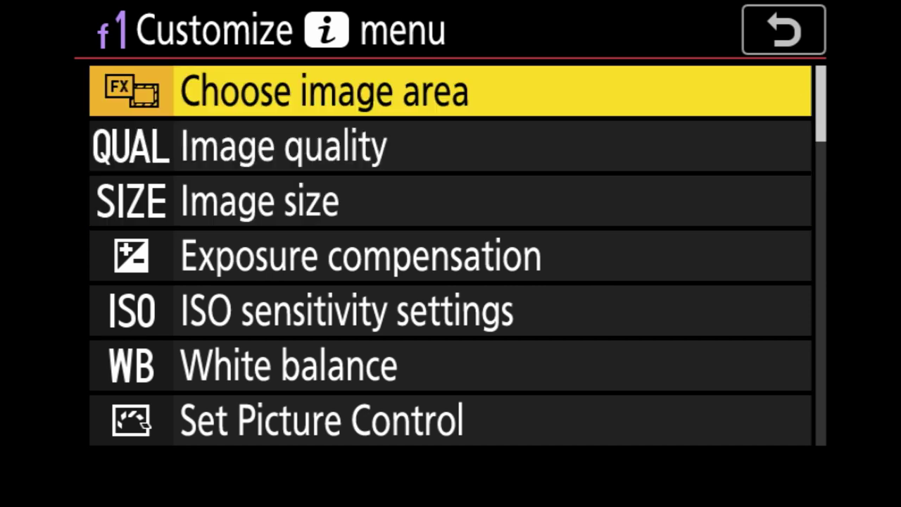
pyautogui.press('Return')
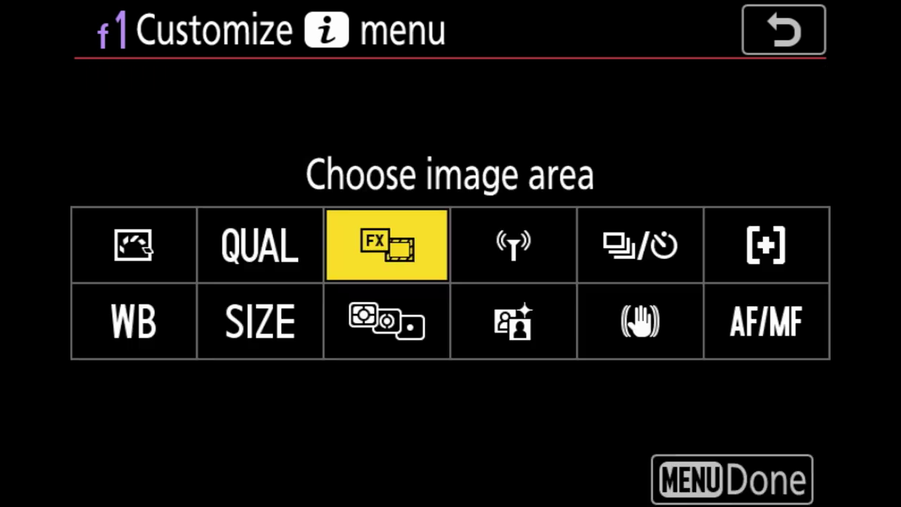